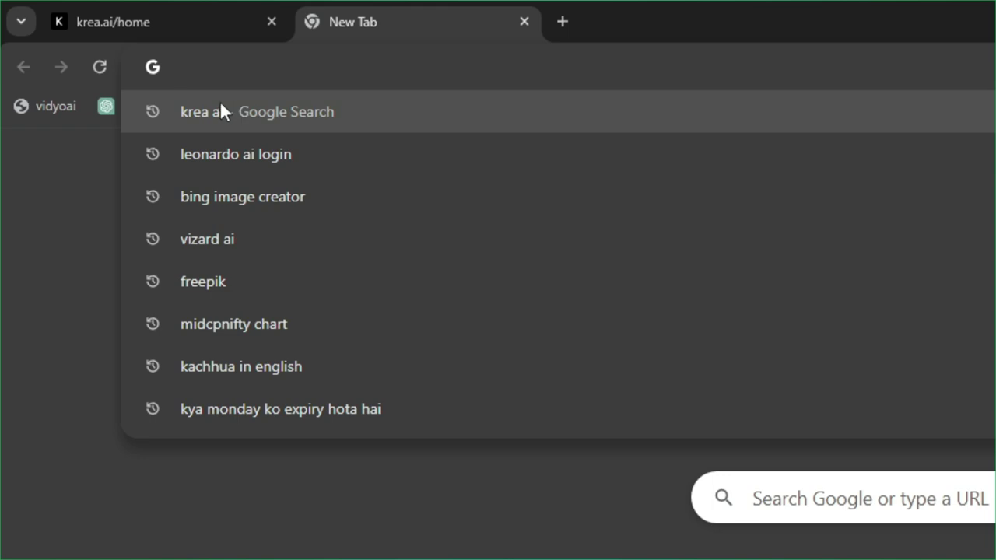
- Search Google for krea ai, open the Krea.ai website and look over the tools on its home page
click(217, 105)
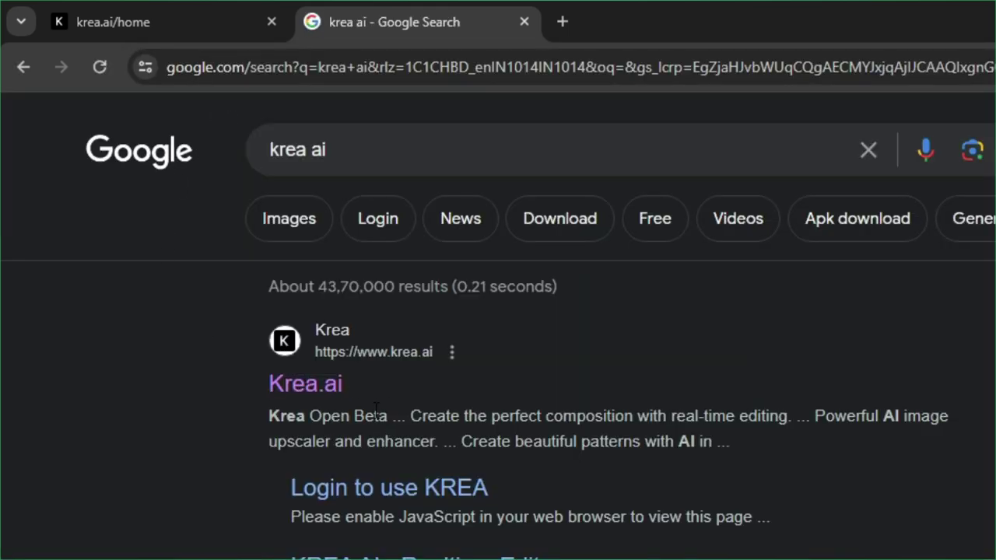
click(289, 380)
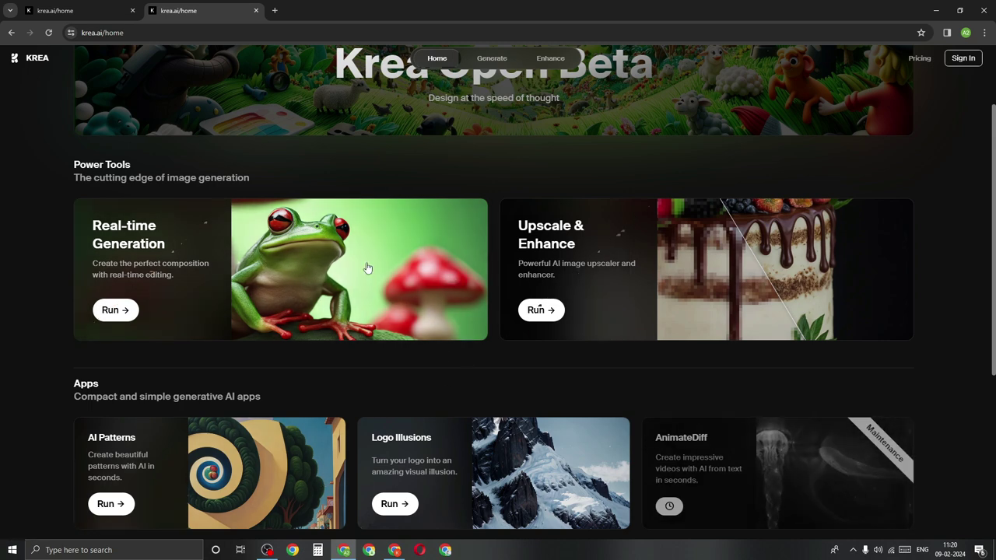
scroll(964, 229, down, 3)
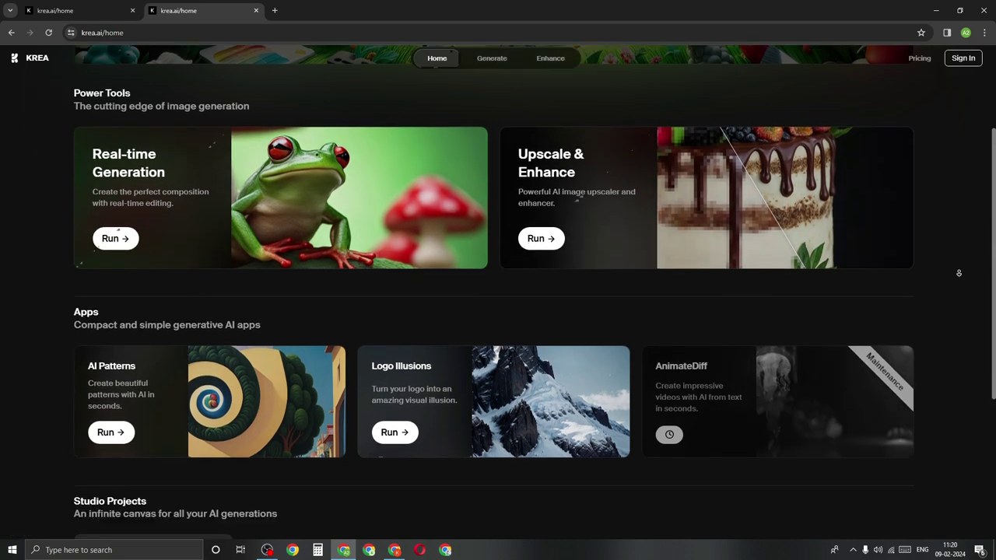
scroll(545, 350, up, 5)
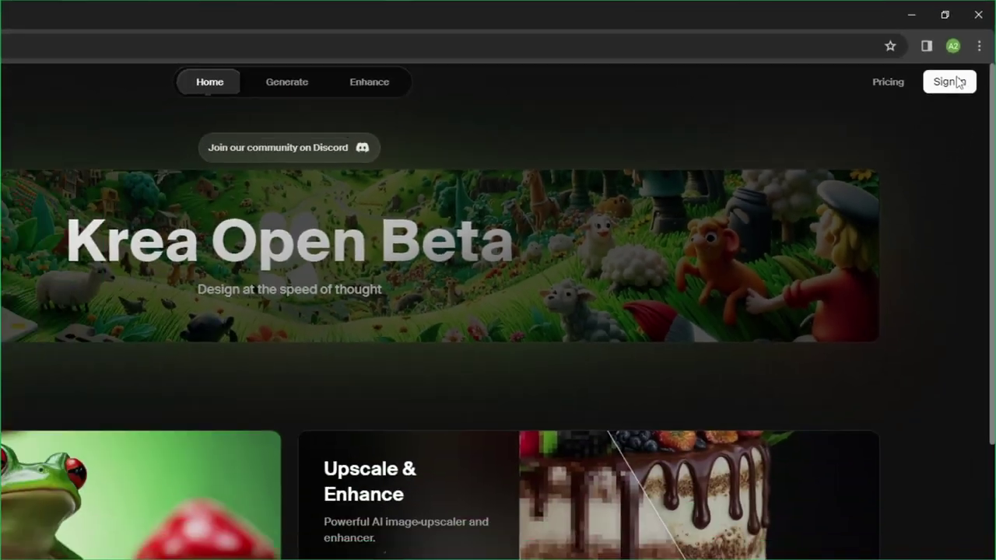
- Sign in to KREA with the existing Google account and approve sharing its details
click(957, 81)
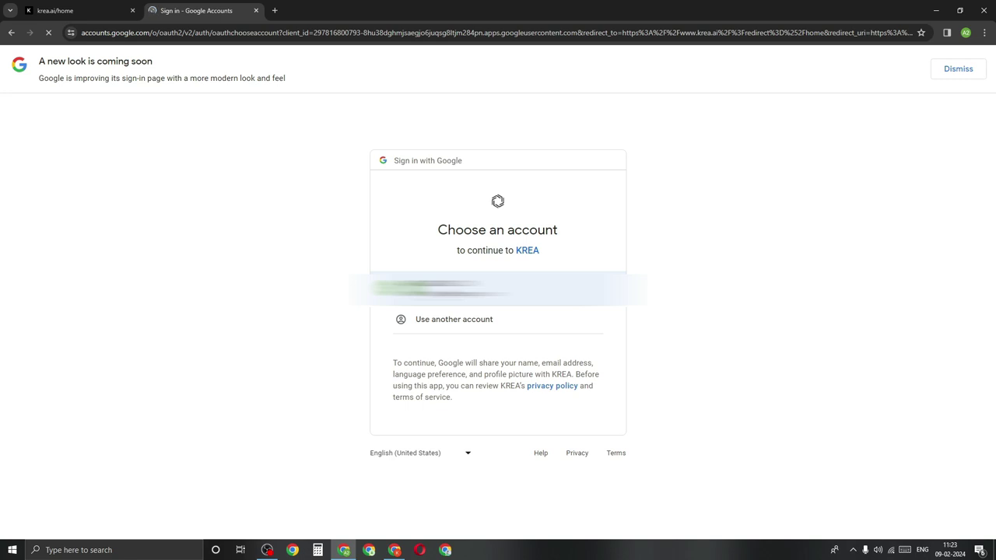
click(433, 290)
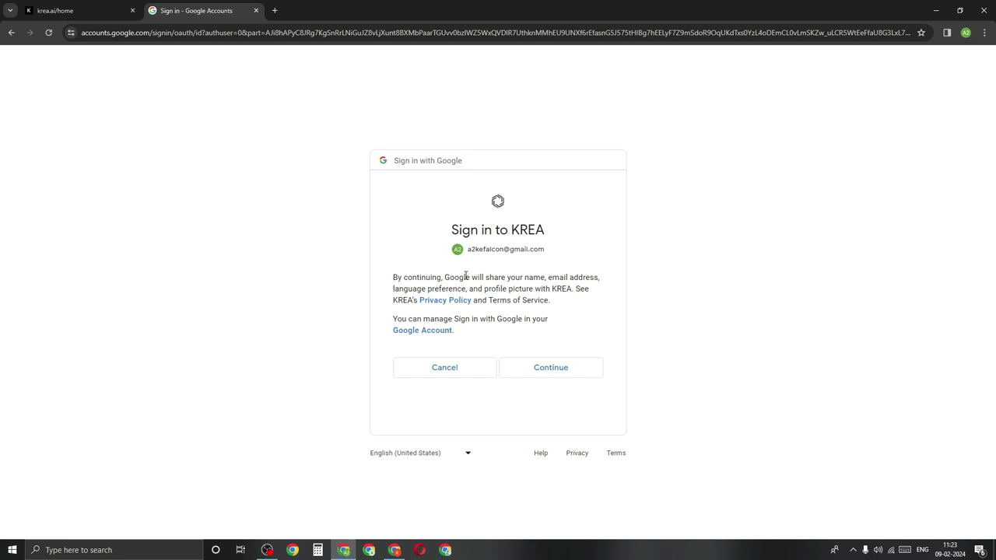
click(550, 370)
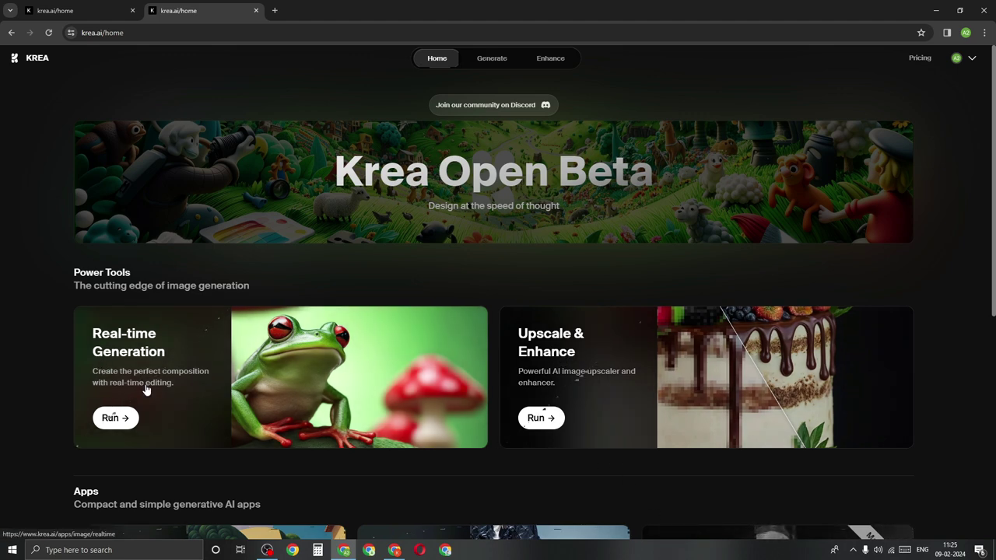
- Open the Real-time Generation tool in Text2Img mode and select its prompt text without editing it
click(117, 421)
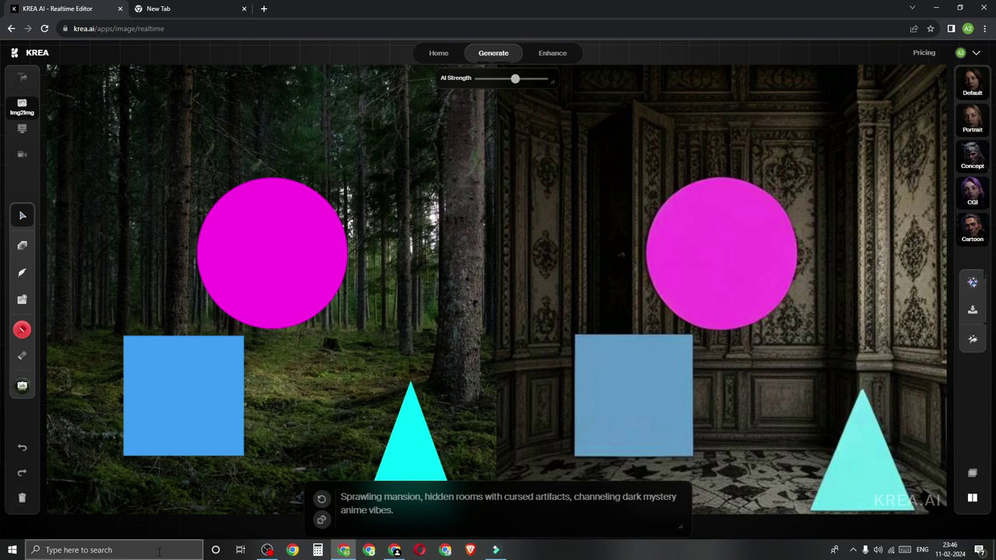
click(26, 87)
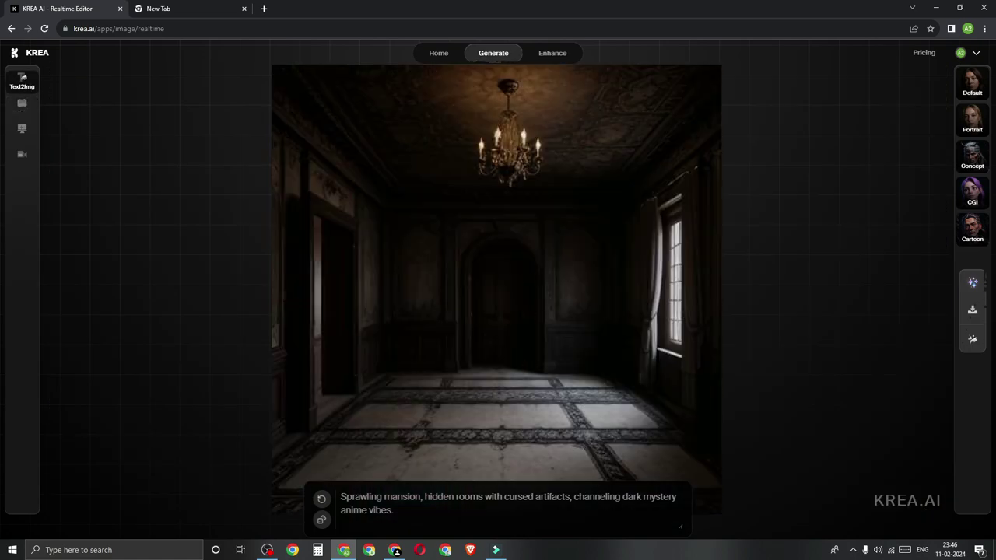
key(ctrl+a)
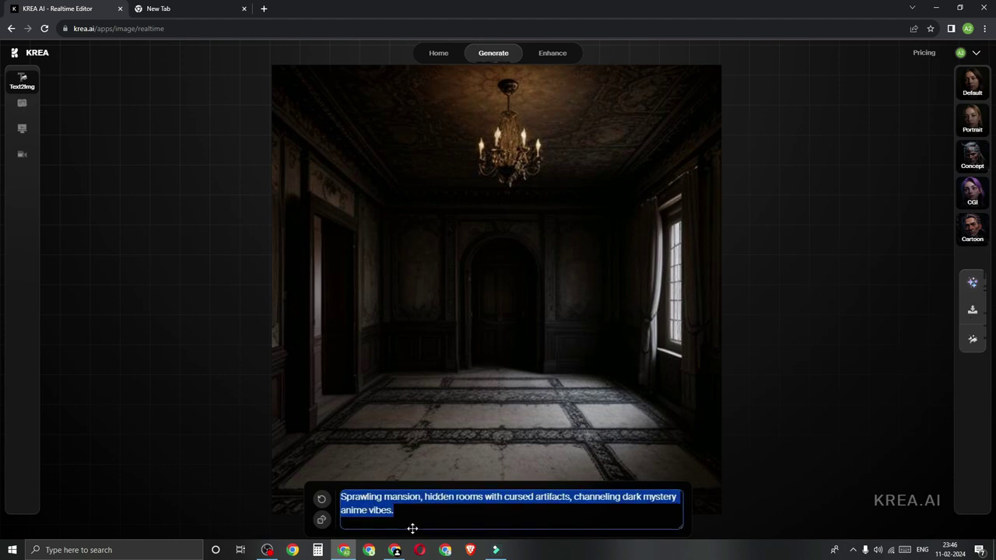
key(Right)
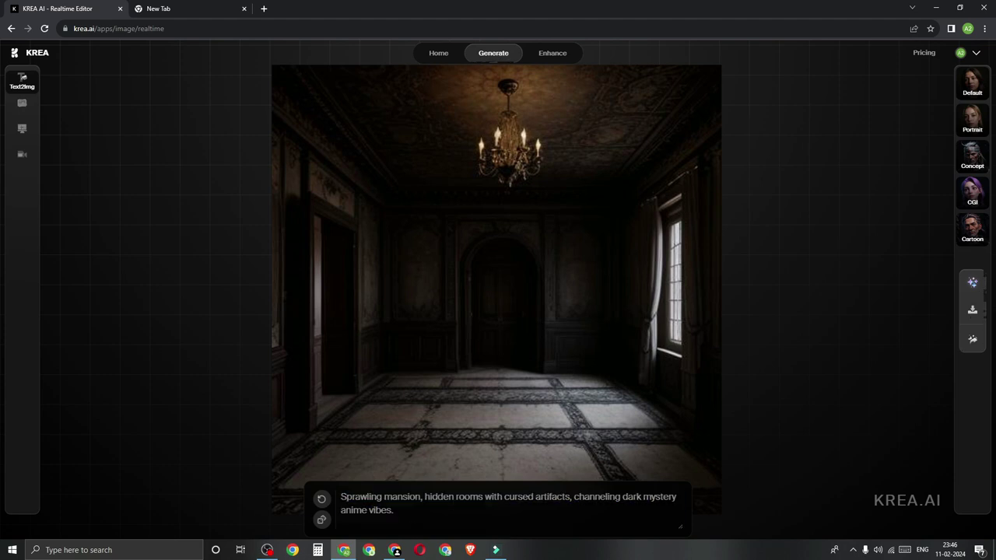
- Switch the editor to Img2Img mode and move the magenta circle slightly on the forest canvas
click(22, 109)
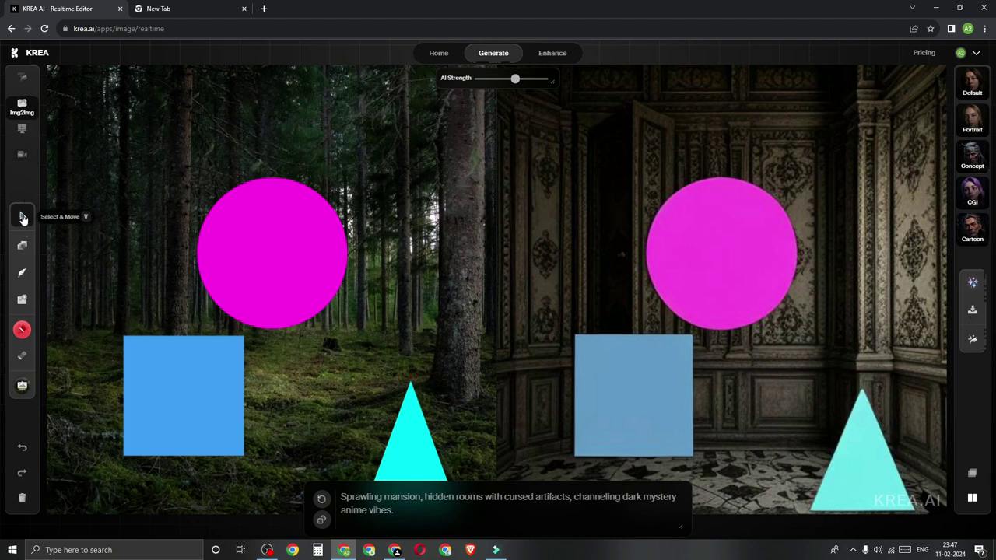
drag(222, 241, 252, 242)
- Draw a cyan ellipse beside the magenta circle's upper left and paint a red S-shaped brush stroke along its right side
click(22, 246)
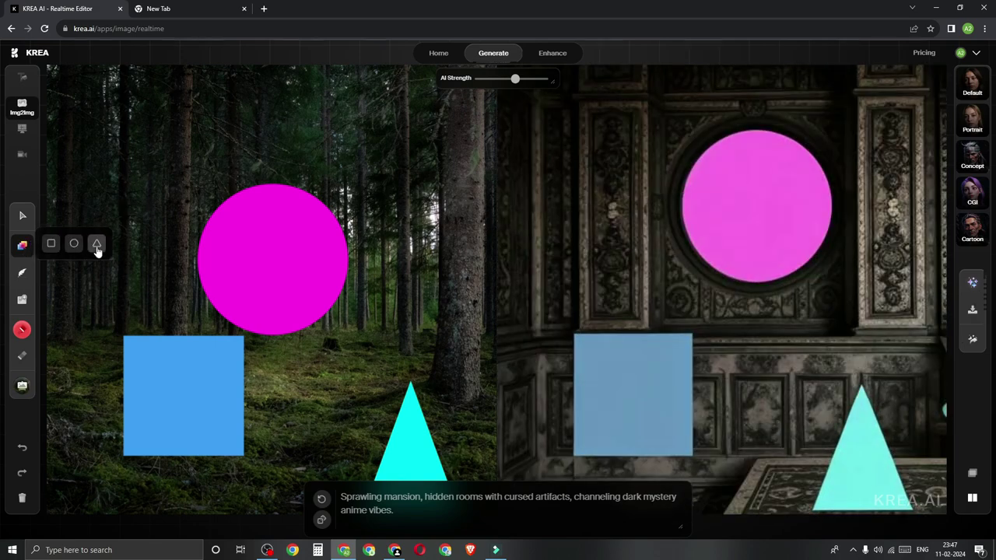
click(74, 244)
mouse_move(115, 160)
mouse_down()
mouse_move(169, 195)
mouse_move(202, 256)
mouse_move(196, 286)
mouse_move(202, 274)
mouse_up()
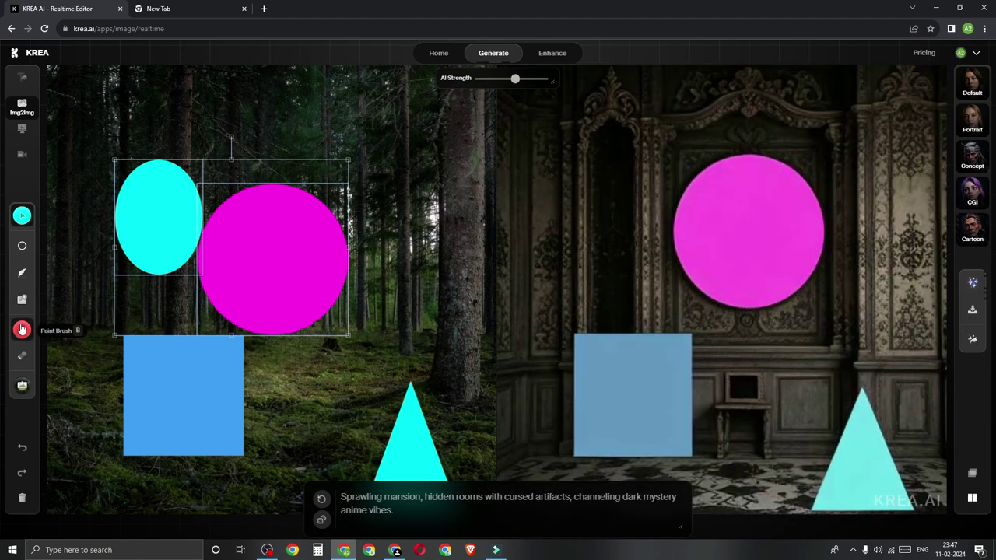
click(22, 330)
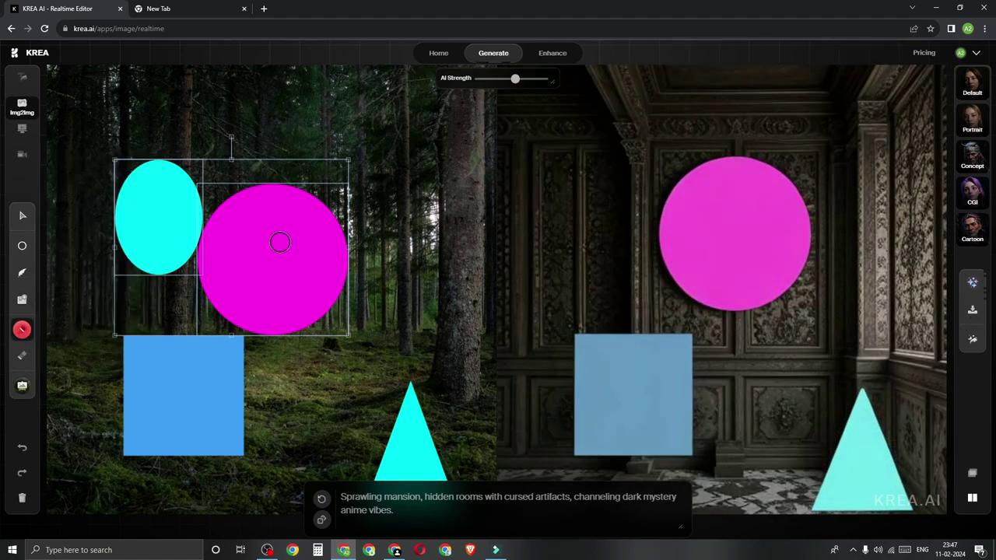
mouse_move(381, 161)
mouse_down()
mouse_move(336, 207)
mouse_move(389, 354)
mouse_move(338, 360)
mouse_up()
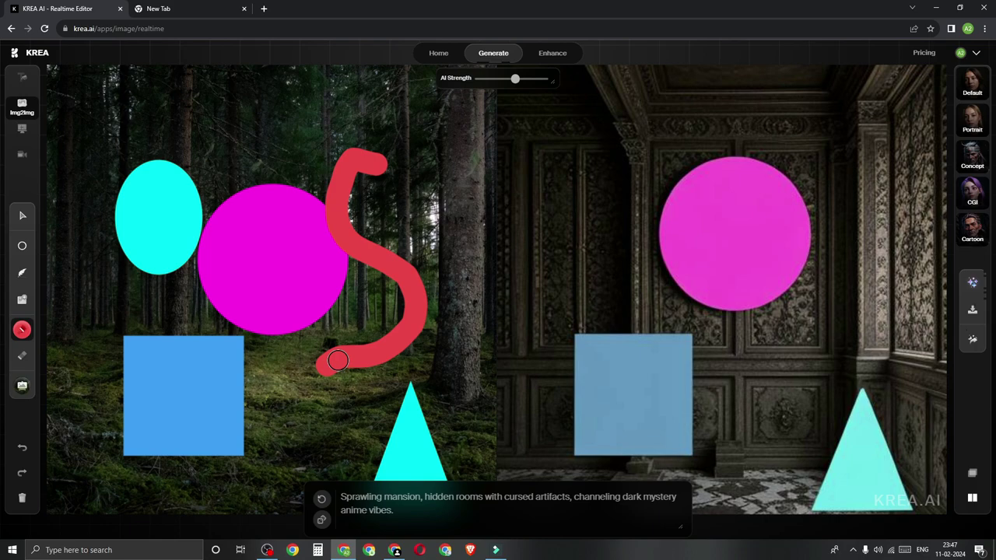
- Erase strips through the magenta circle, red stroke and blue square, and try undoing and redoing the erasing
click(21, 357)
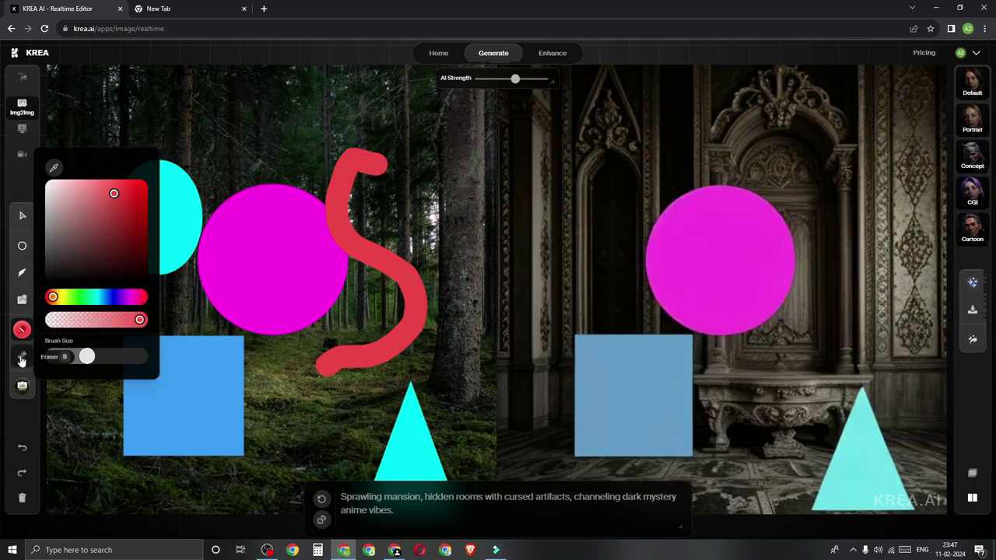
click(22, 357)
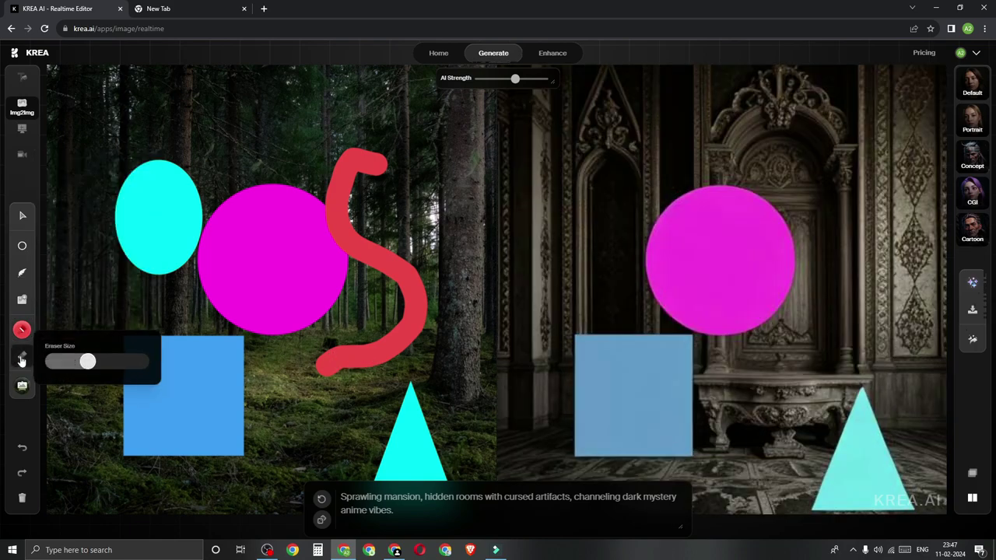
mouse_move(362, 210)
mouse_down()
mouse_move(193, 344)
mouse_move(200, 387)
mouse_move(350, 268)
mouse_up()
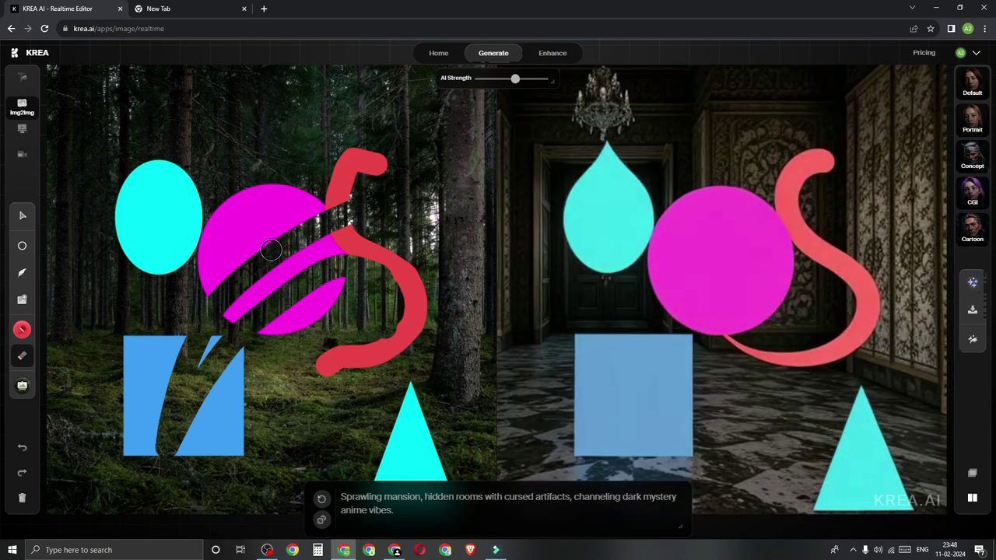
click(20, 449)
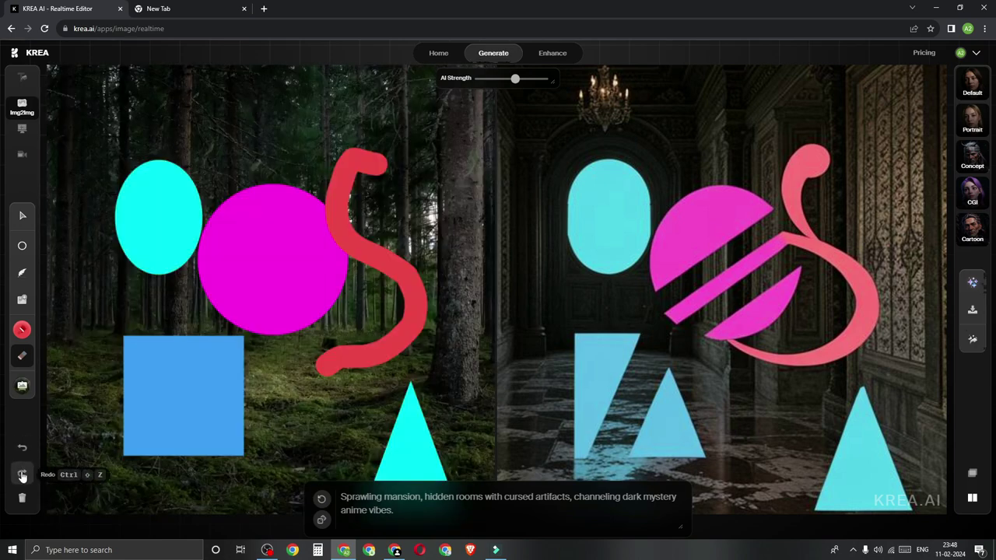
click(22, 476)
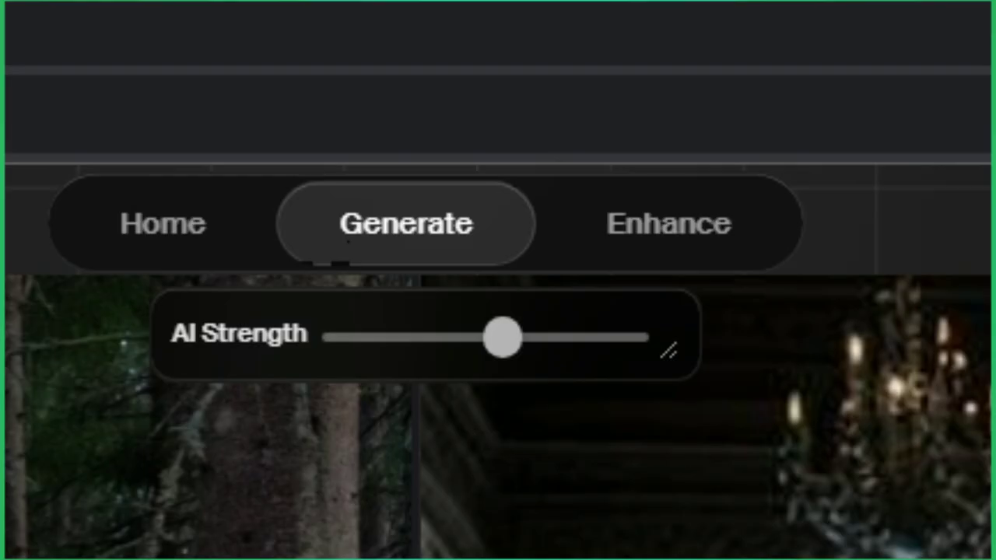
- Switch to the Enhance tool and upload the image "for upscale" from the Downloads folder
click(645, 226)
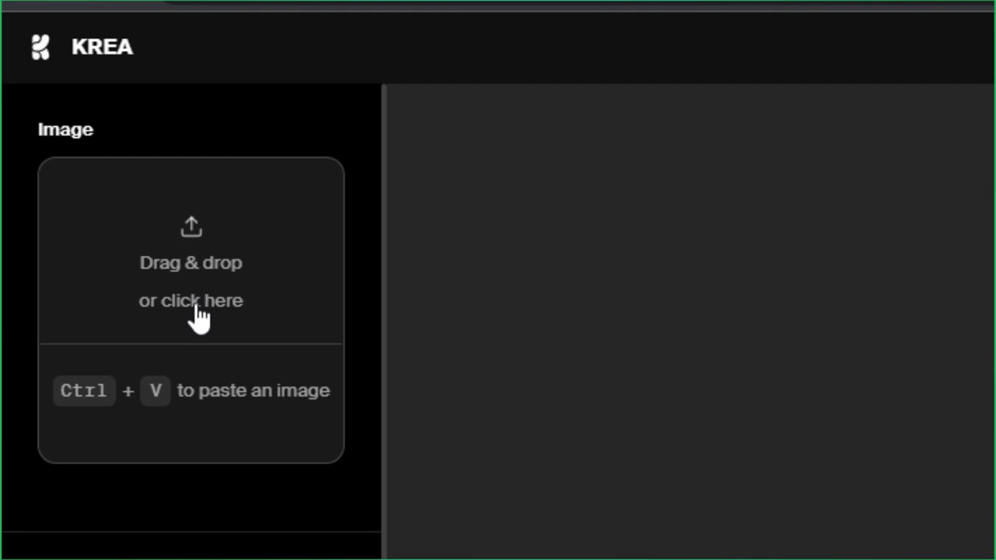
click(191, 271)
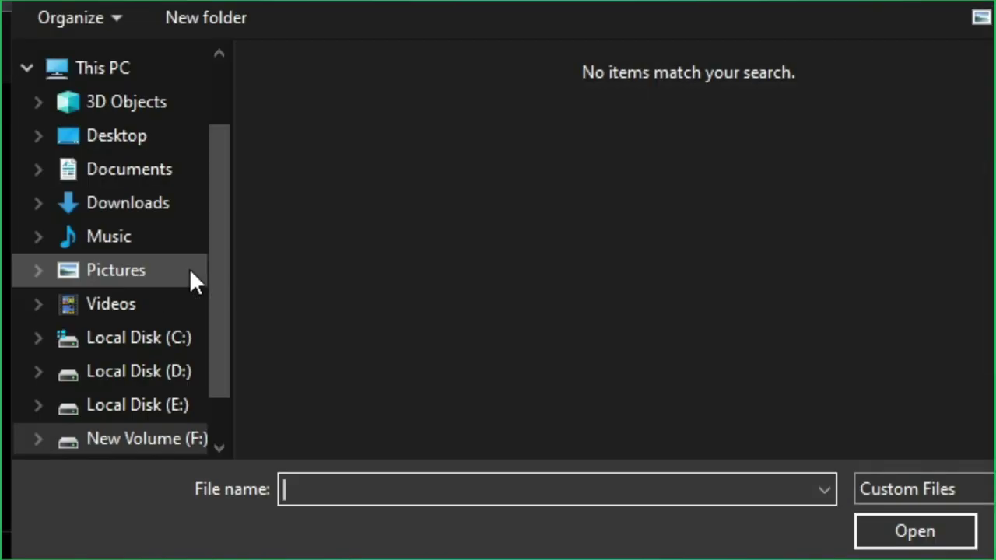
click(145, 209)
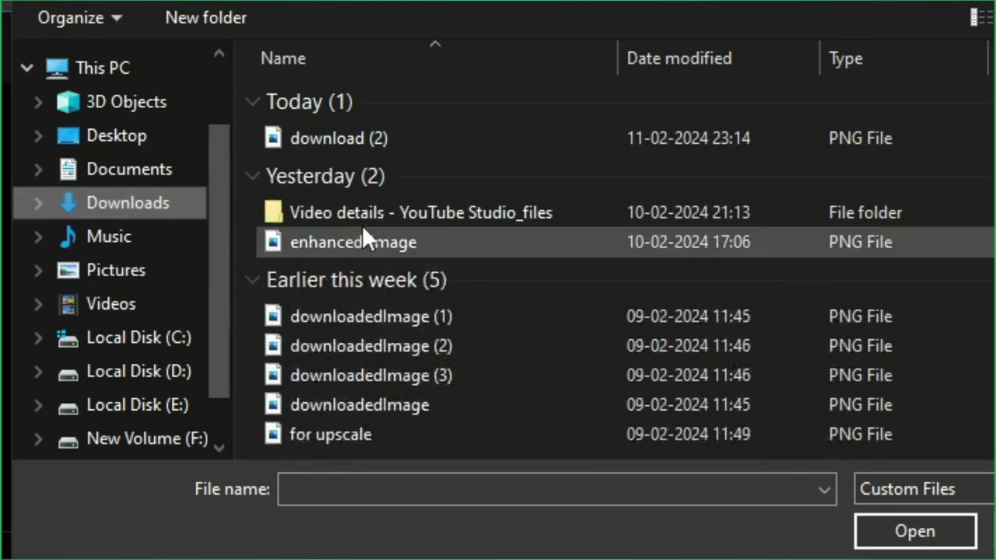
scroll(374, 363, down, 1)
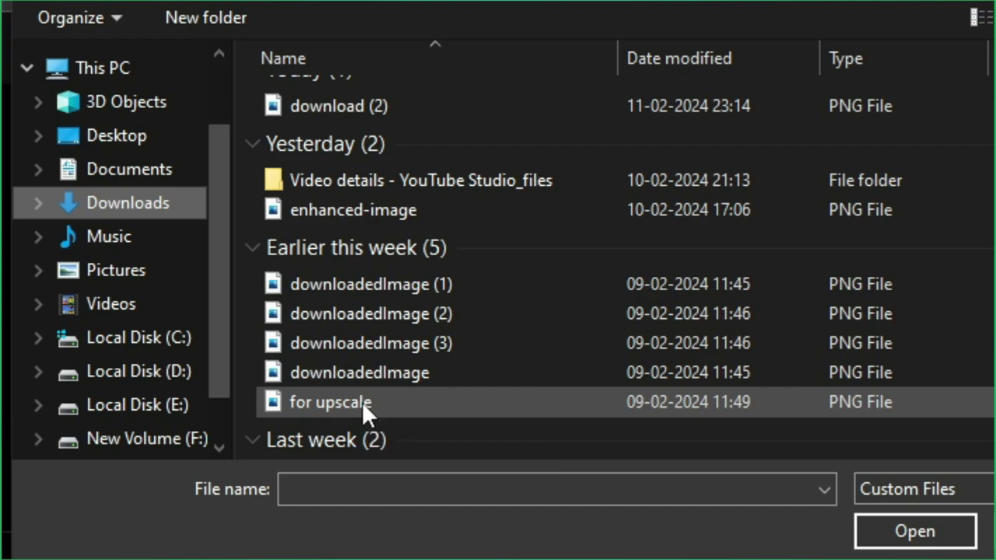
click(361, 401)
click(910, 543)
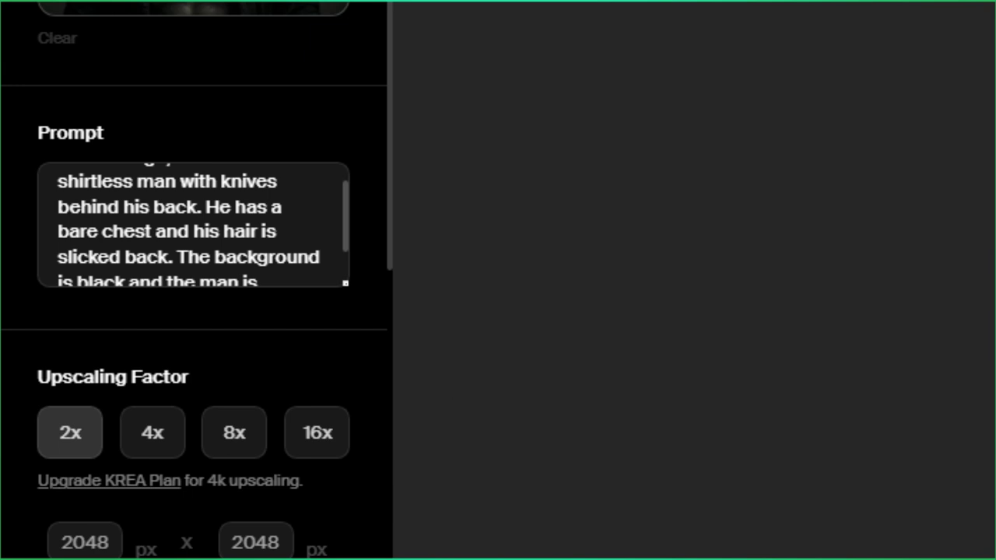
- Check the signed-in account's KREA Free usage allowance and close the account details
click(975, 53)
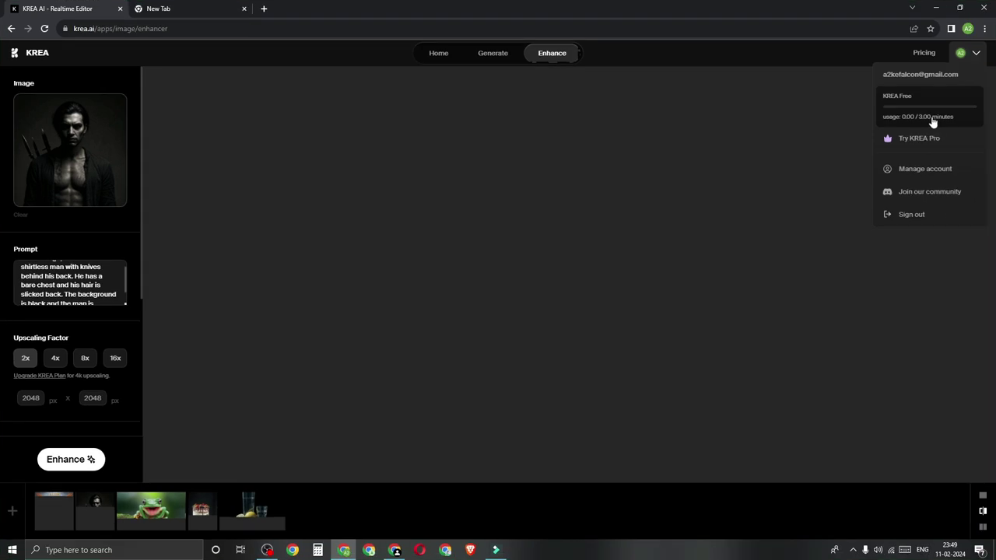
click(972, 56)
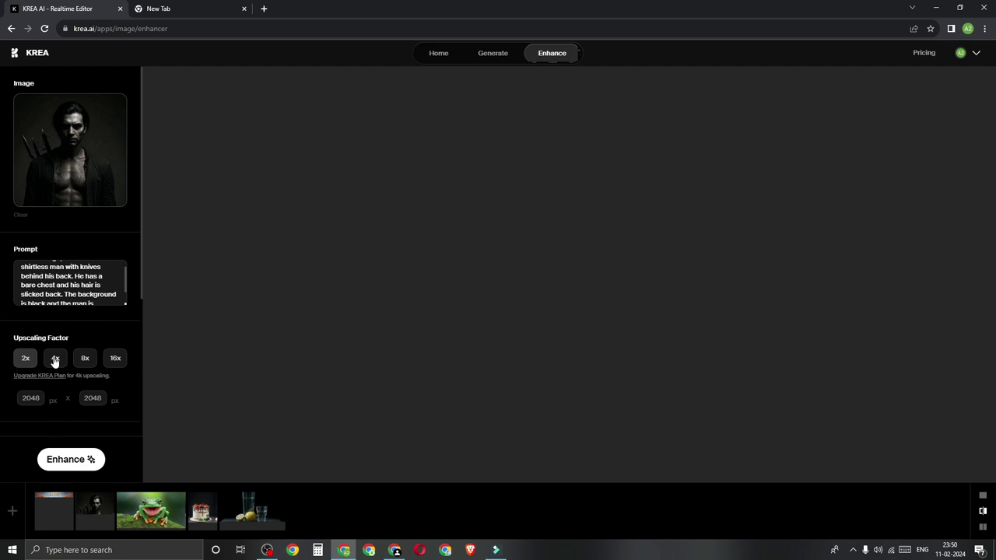
- Enhance the uploaded image with an upscaling factor of 4x, leaving the style at None after viewing the options
click(54, 359)
scroll(140, 327, down, 3)
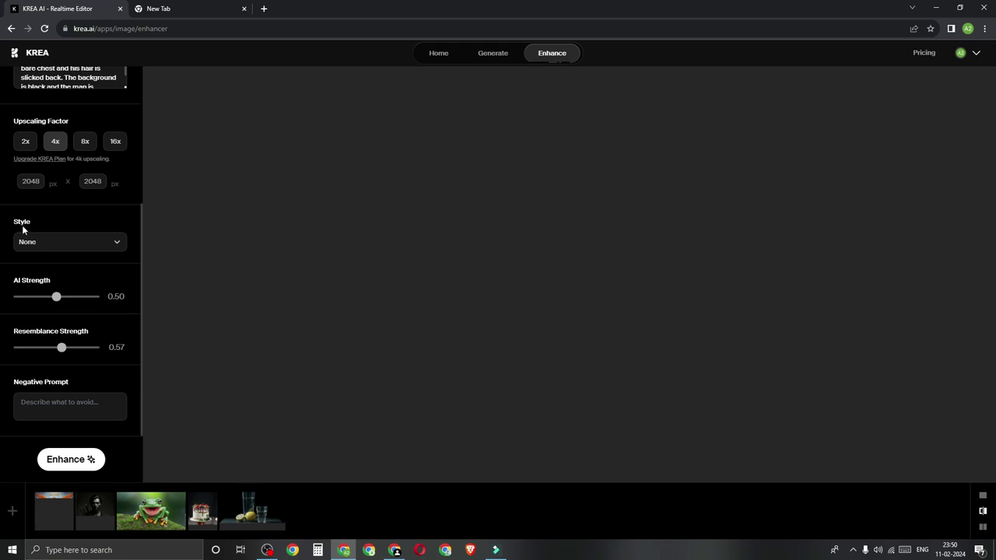
click(84, 248)
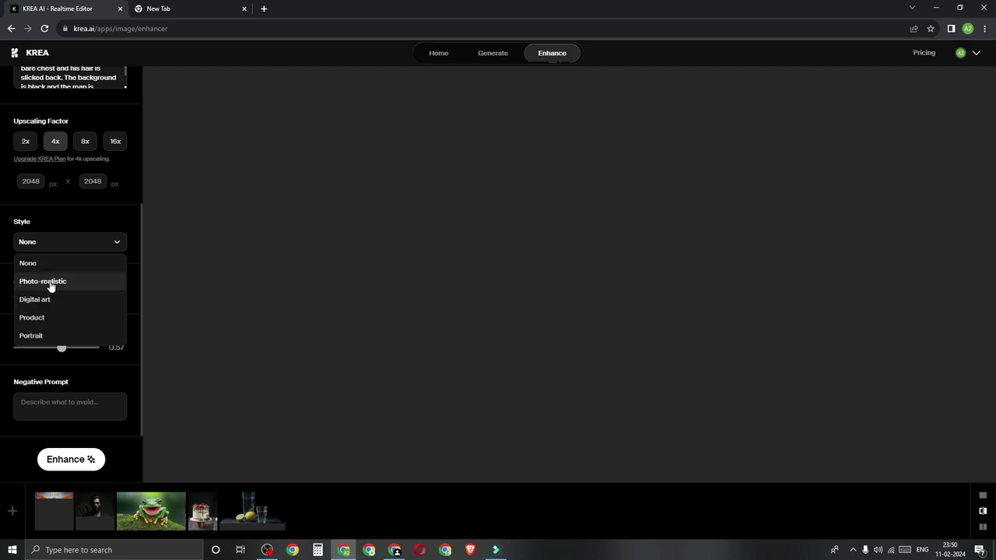
click(75, 245)
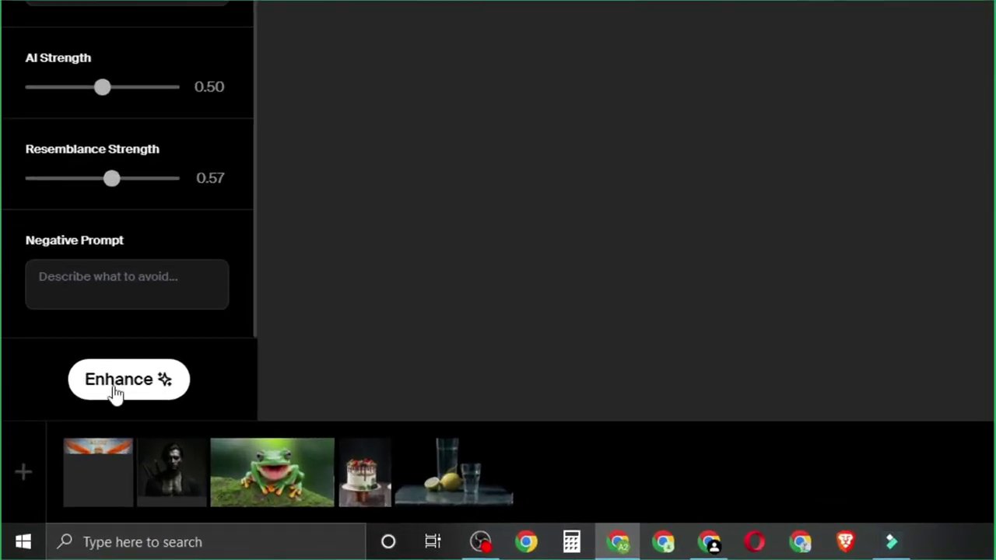
click(115, 389)
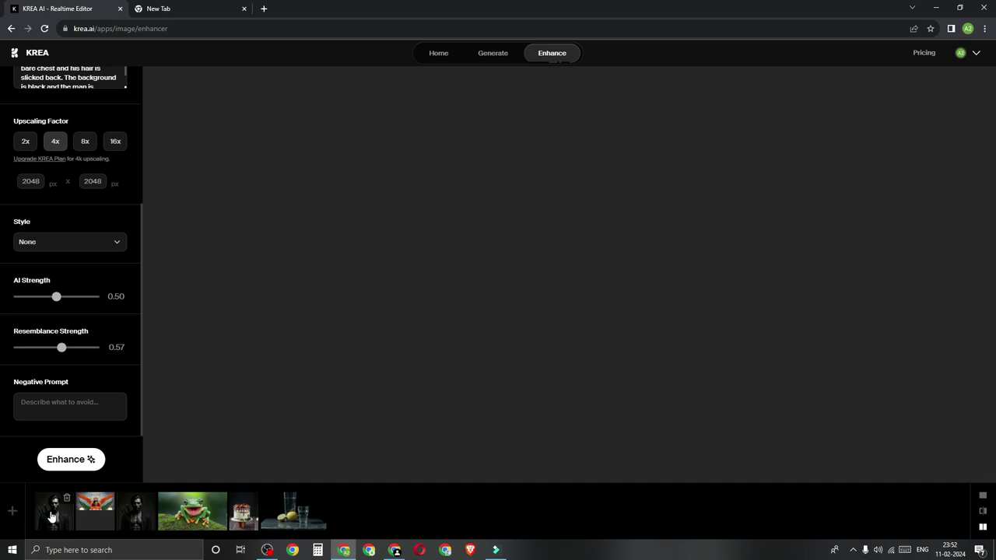
- Open the enhanced portrait and compare it with the original in the split view, moving the divider away from the face
click(51, 516)
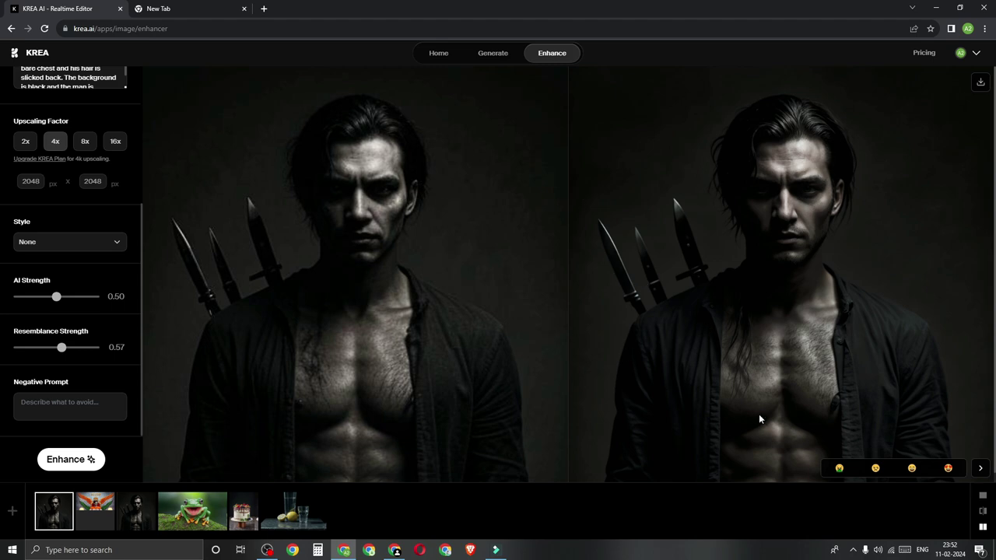
click(983, 511)
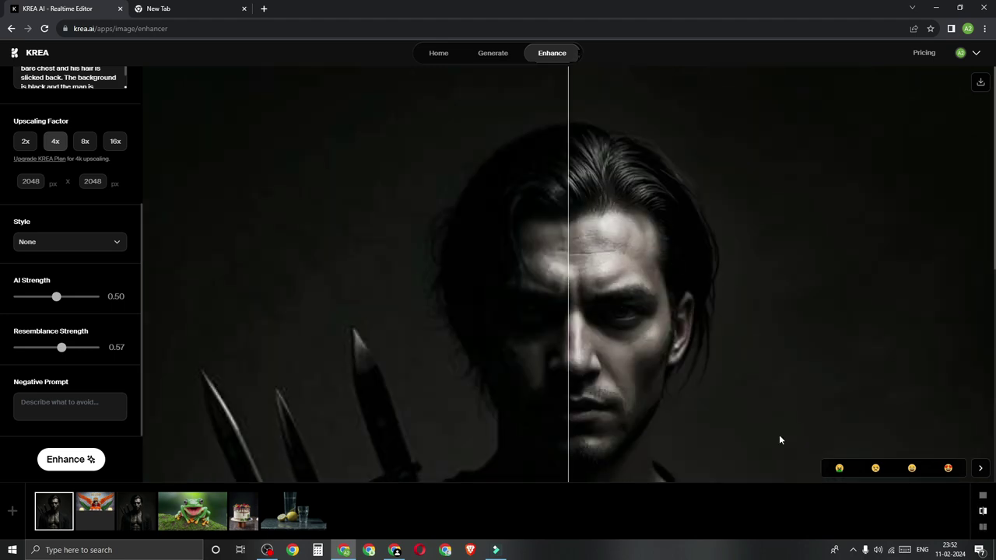
drag(565, 351, 396, 315)
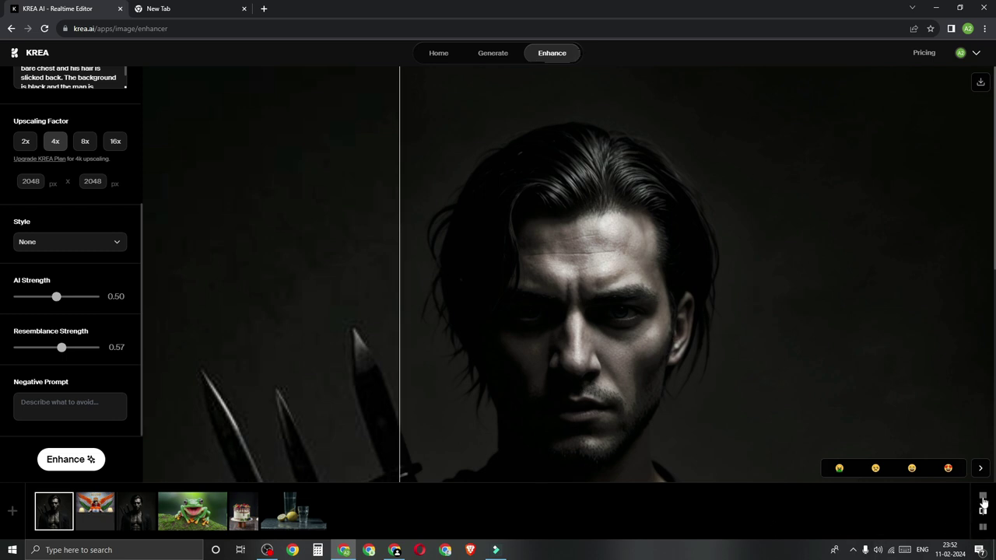
- Switch the enhanced portrait from single-image view to side-by-side comparison with the original, and download the enhanced image
click(982, 499)
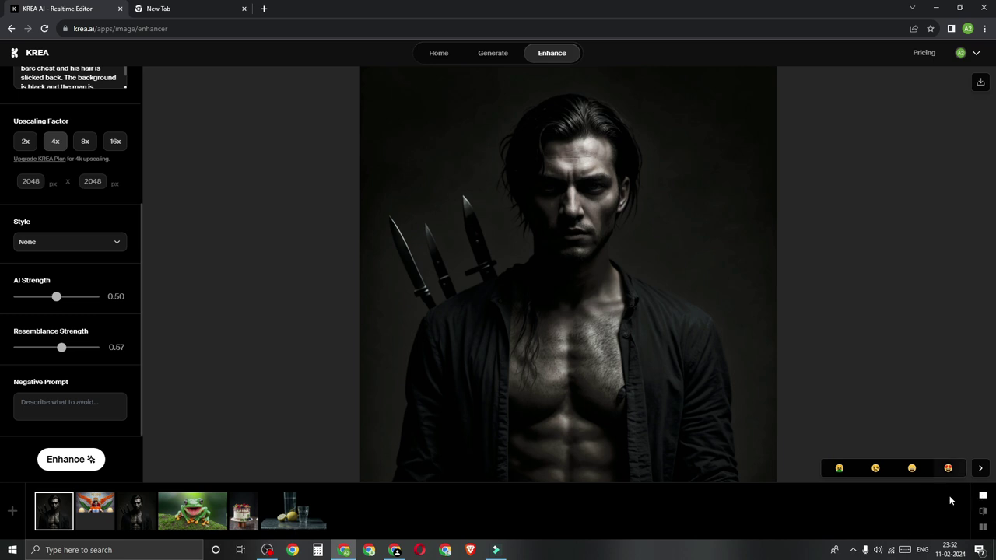
click(982, 527)
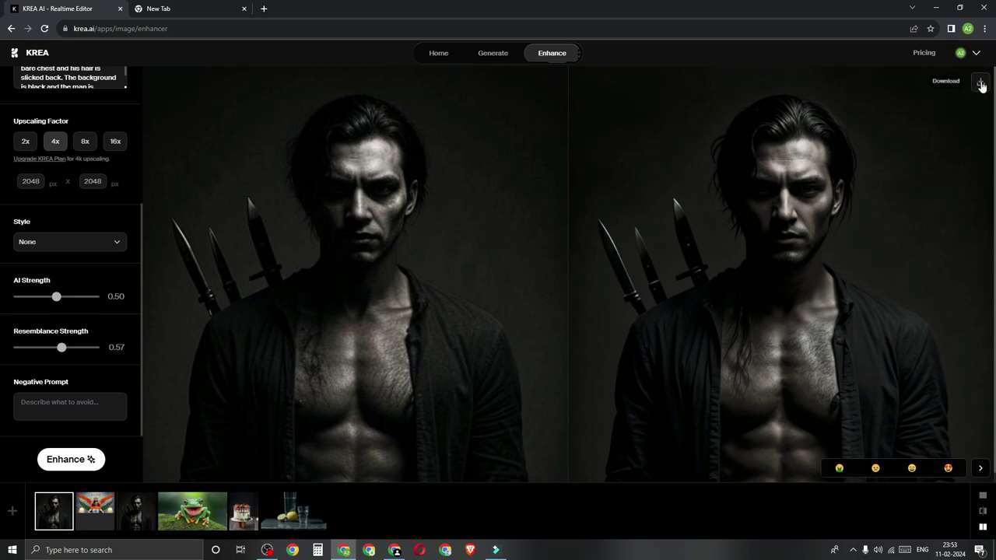
click(980, 84)
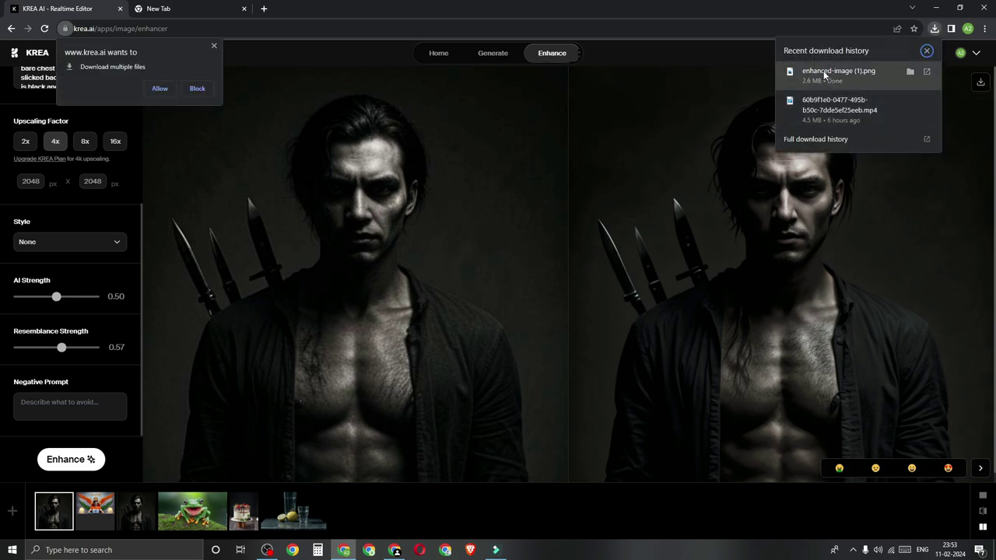
- Open the downloaded file enhanced-image (1).png in the photo viewer, inspect the face up close, and close the viewer
click(826, 73)
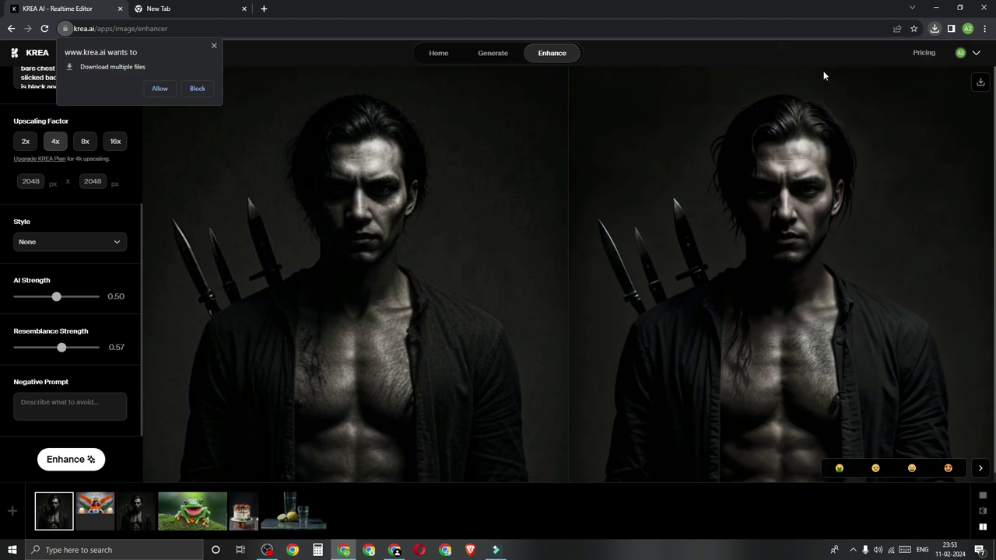
scroll(535, 214, up, 4)
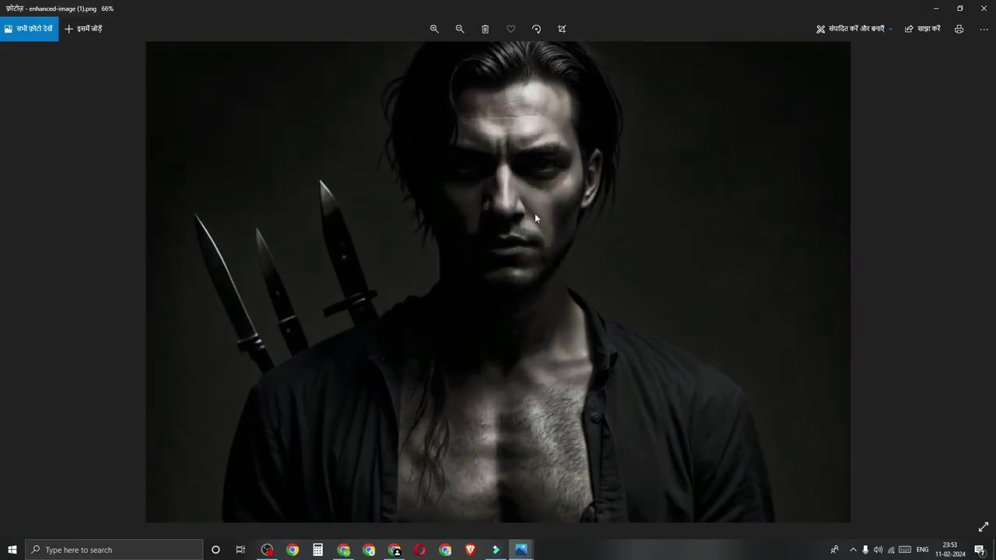
scroll(549, 147, down, 6)
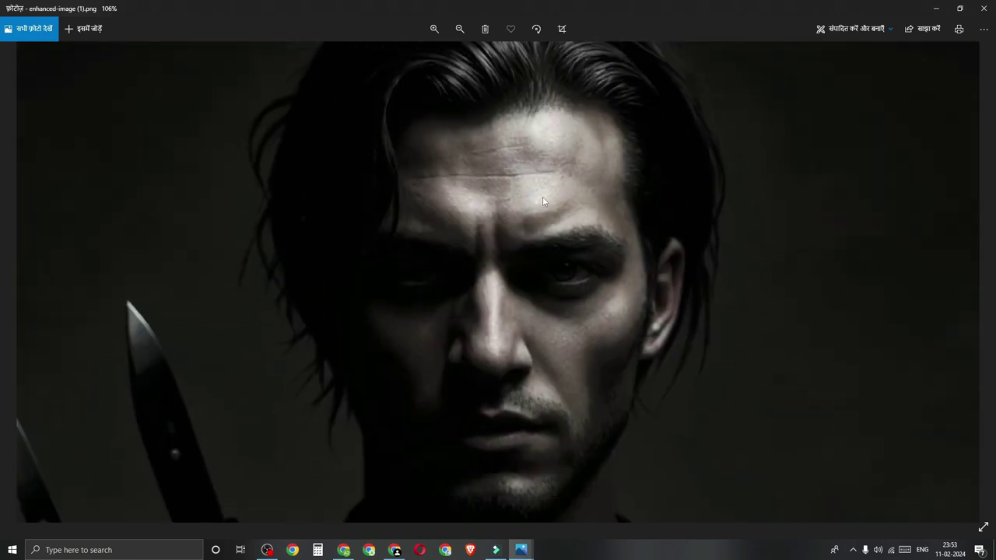
scroll(661, 206, down, 2)
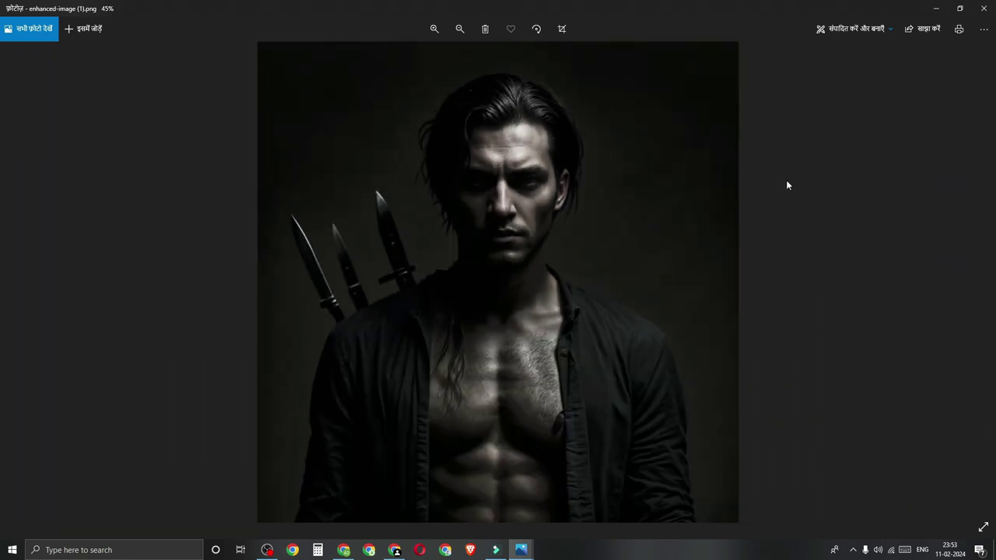
key(alt+F4)
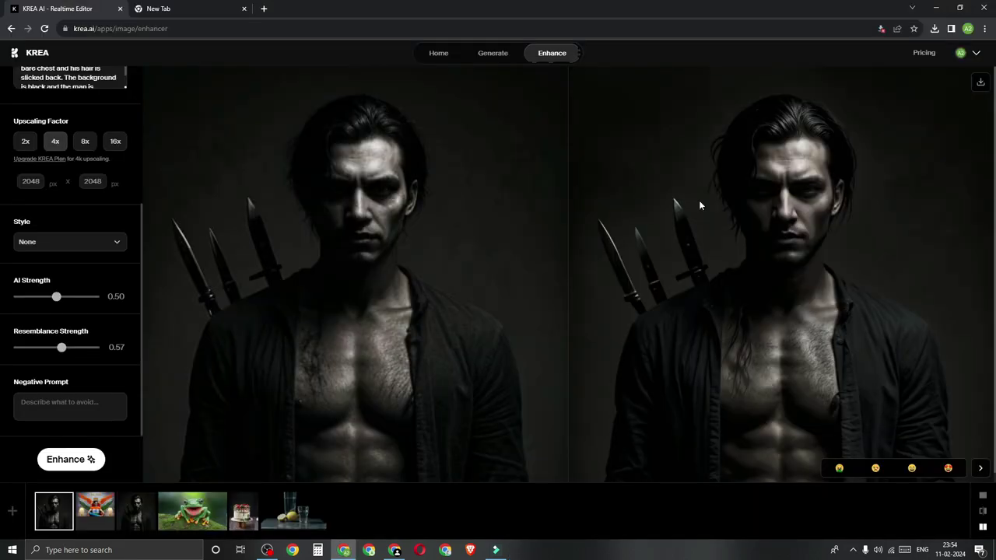